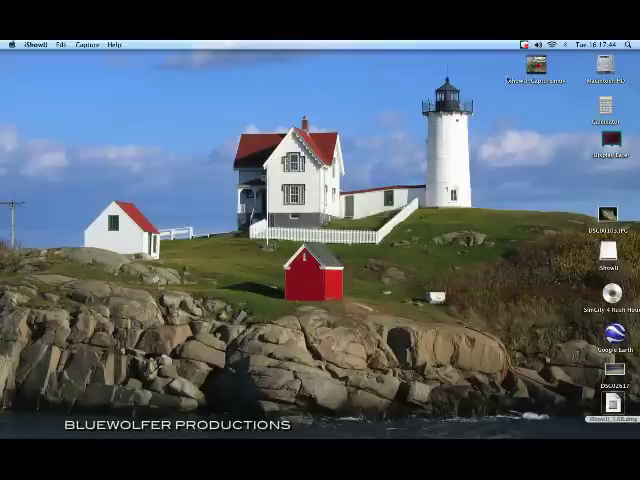
Stop the running iShowU screen capture from its menu bar icon
click(523, 44)
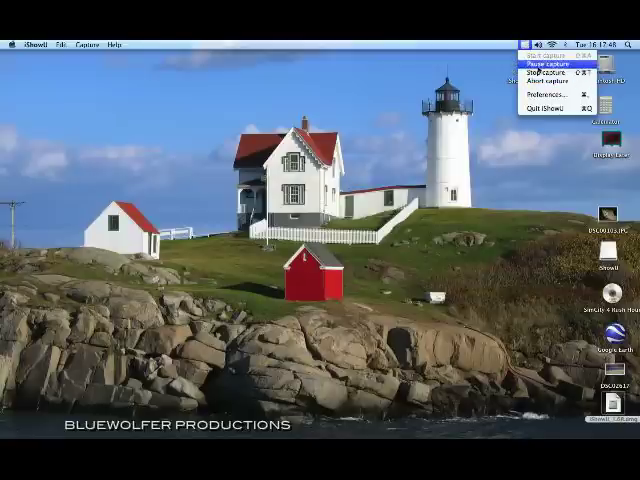
click(545, 72)
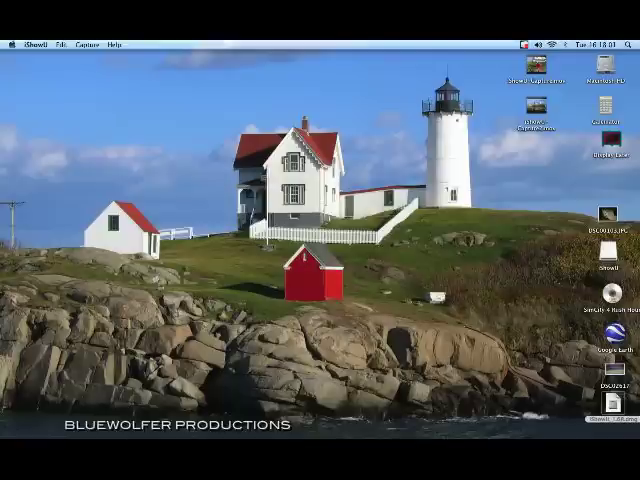
Load Simtropolis in Safari and open the PEG UT W2E Replacement Mod from the STEX listing
click(185, 410)
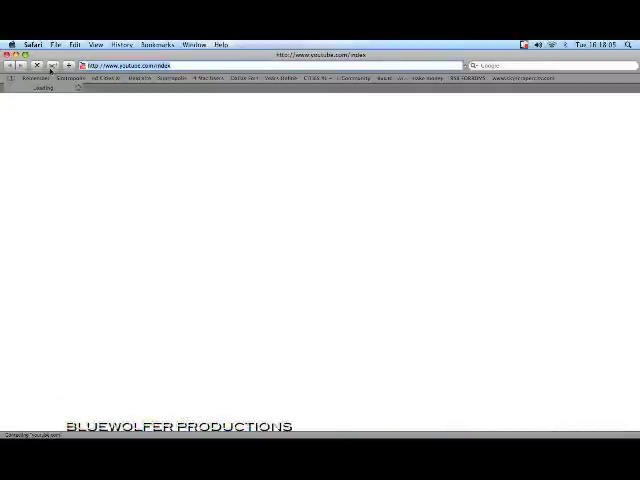
text(smbvcoinm)
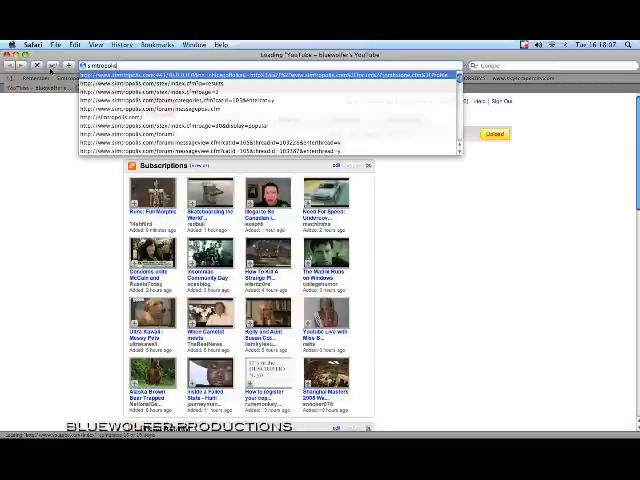
key(Return)
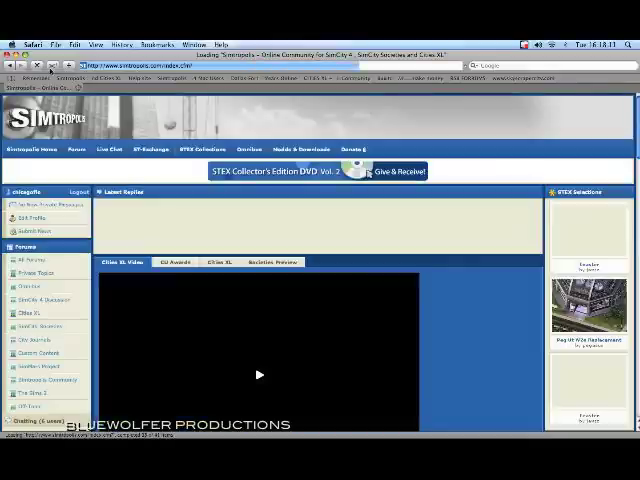
click(152, 151)
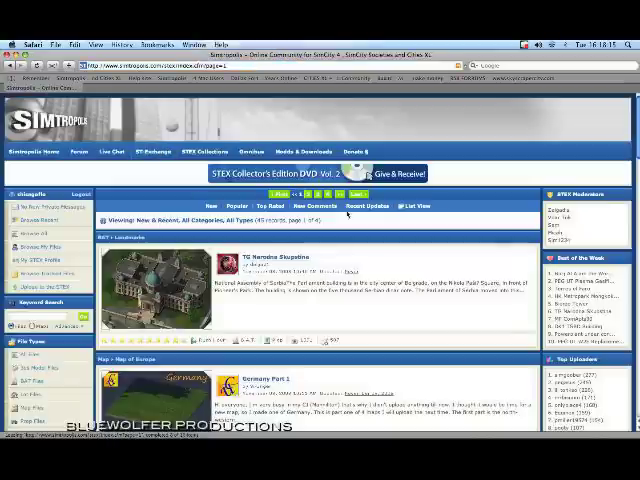
scroll(363, 201, down, 5)
scroll(363, 201, down, 5)
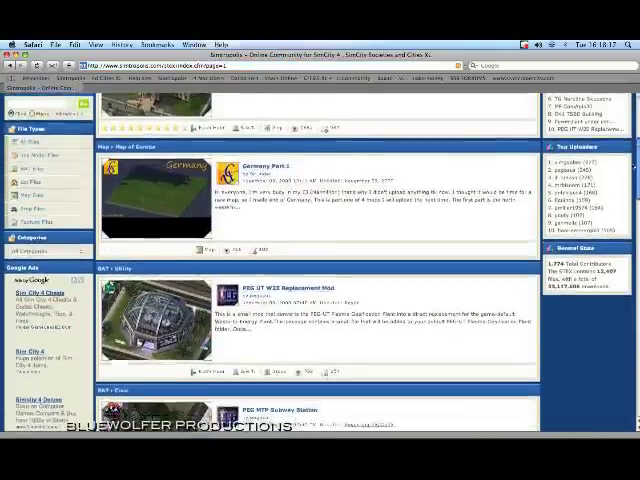
scroll(363, 201, down, 5)
scroll(400, 200, up, 4)
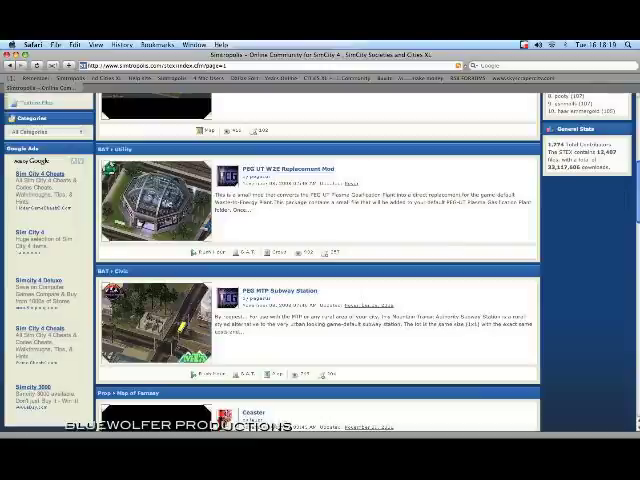
click(184, 180)
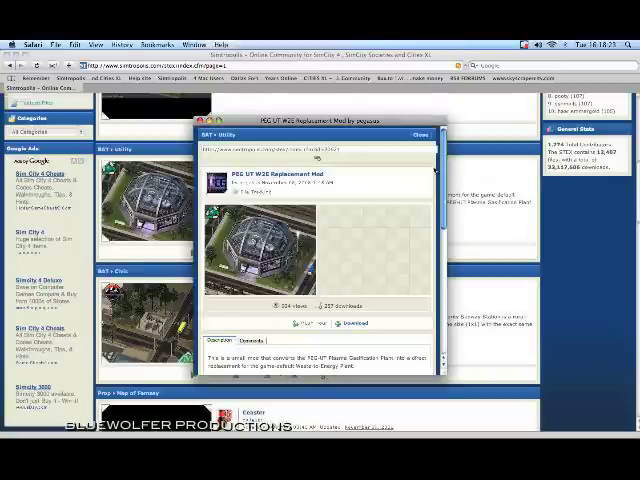
scroll(430, 200, down, 3)
scroll(425, 220, down, 2)
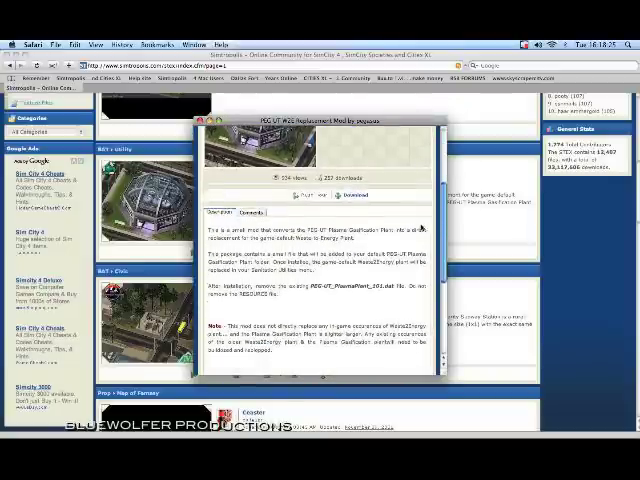
scroll(422, 236, down, 1)
drag(310, 249, 390, 250)
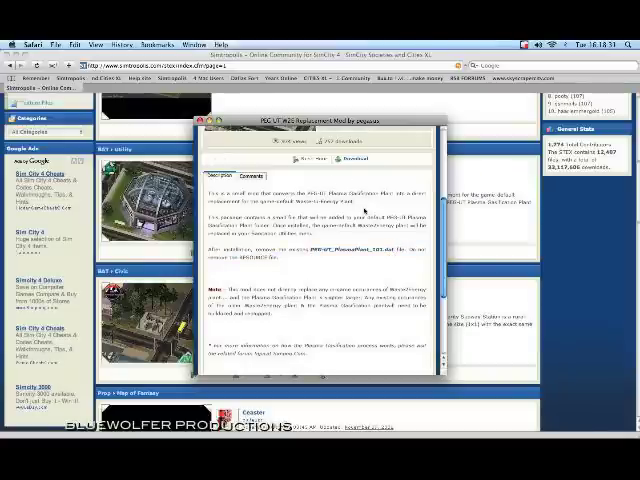
Download the PEG UT W2E Replacement Mod zip and reveal it in Finder's Downloads folder
click(355, 162)
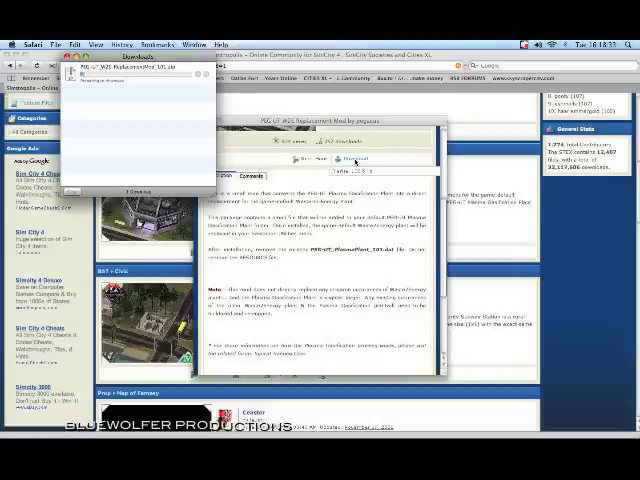
right_click(157, 70)
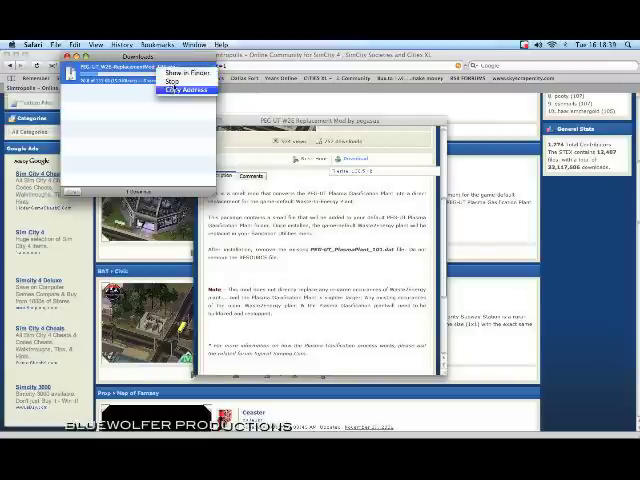
click(185, 73)
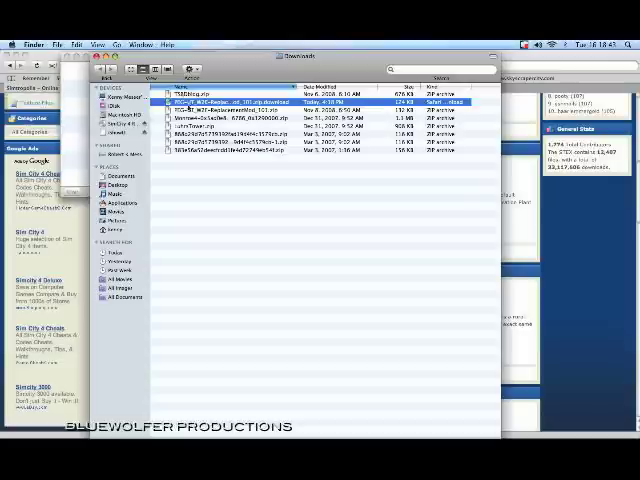
Close Safari's Downloads and browser windows, then select the seven zip archives in Downloads
click(508, 180)
key(F3)
click(430, 170)
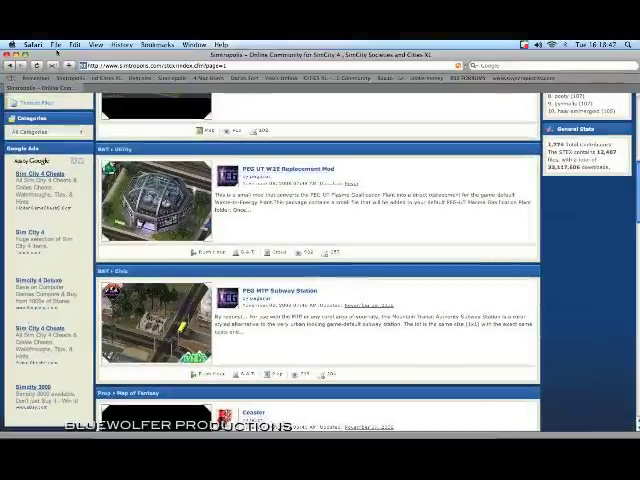
click(10, 58)
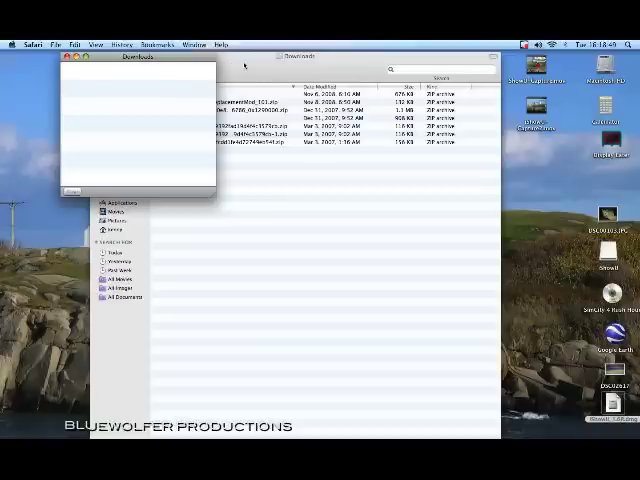
click(66, 57)
click(98, 60)
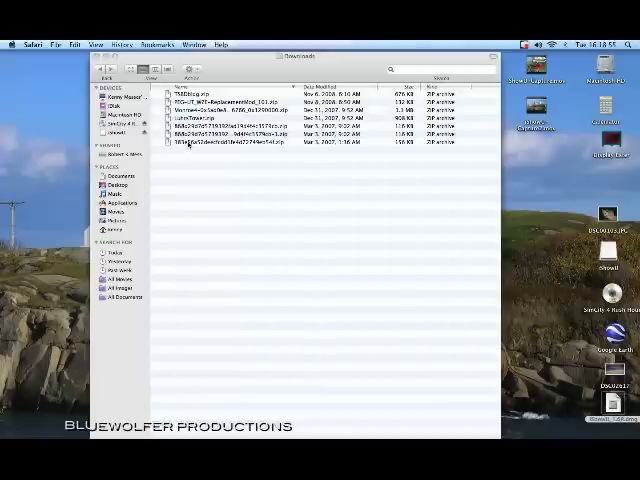
click(203, 95)
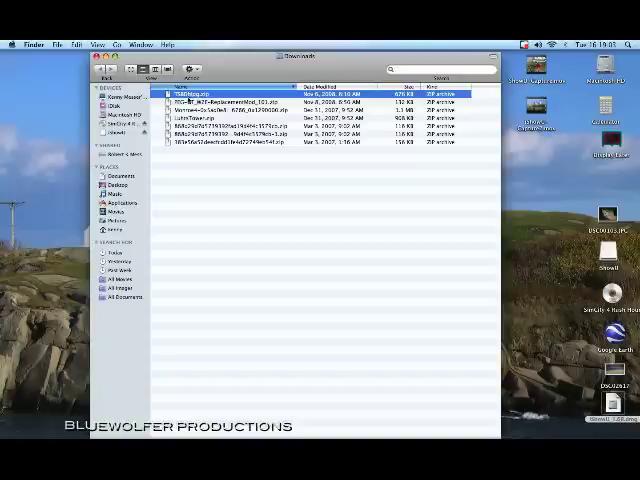
shift+click(192, 143)
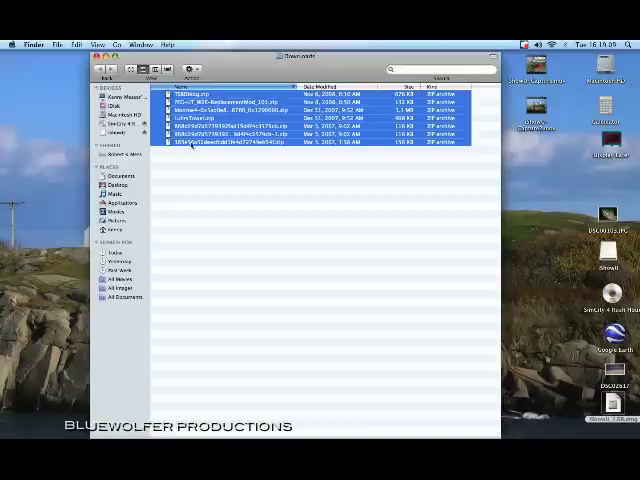
Unzip all seven selected archives with Archive Utility
right_click(192, 145)
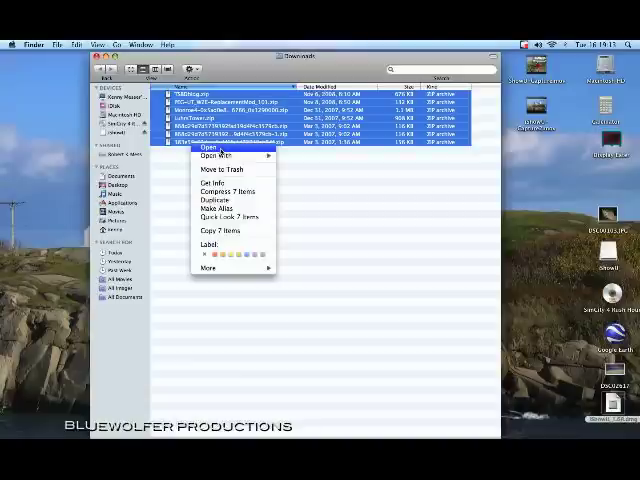
click(211, 148)
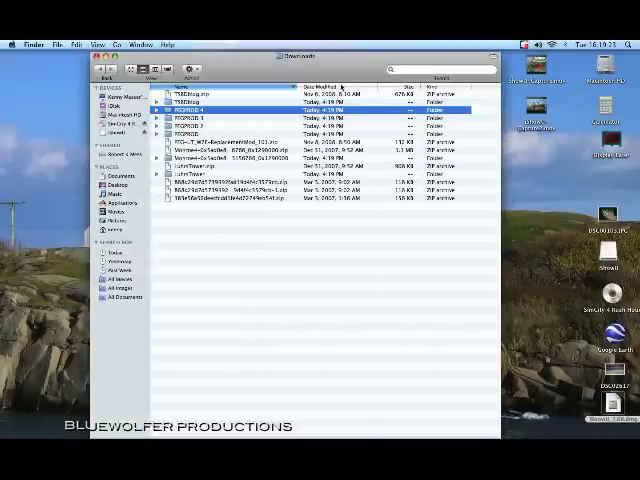
Sort Downloads by Kind and select the seven unpacked folders
click(432, 88)
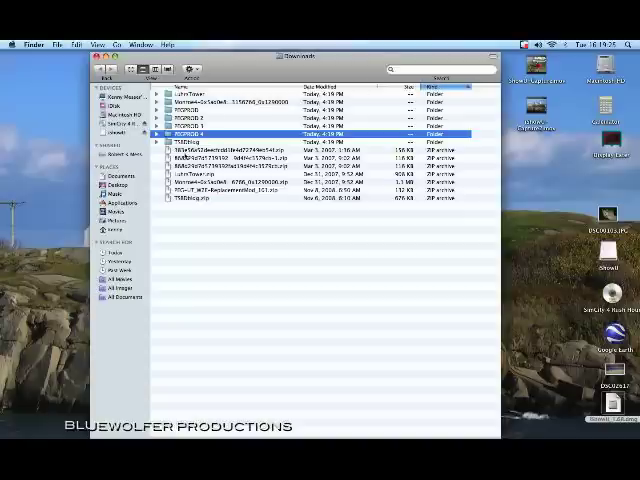
click(185, 94)
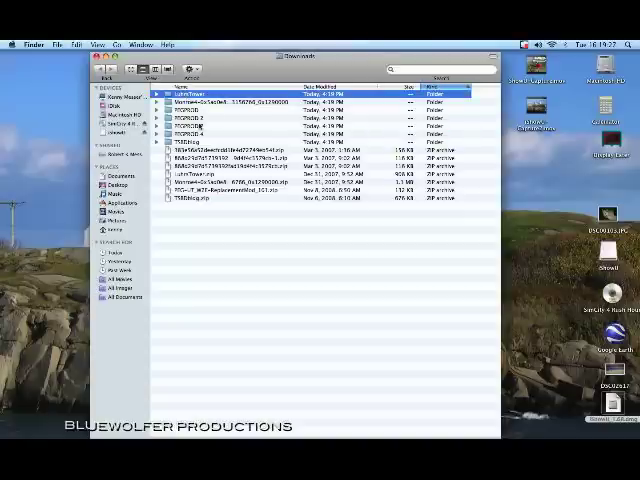
shift+click(190, 142)
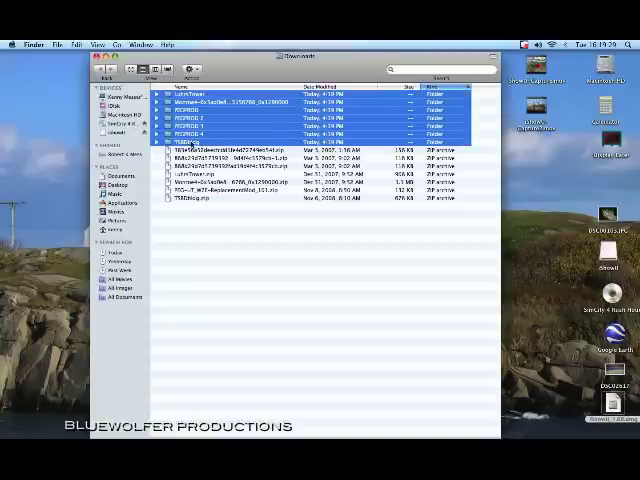
Launch File Juicer and drop the seven folders onto it for juicing
right_click(195, 144)
click(210, 148)
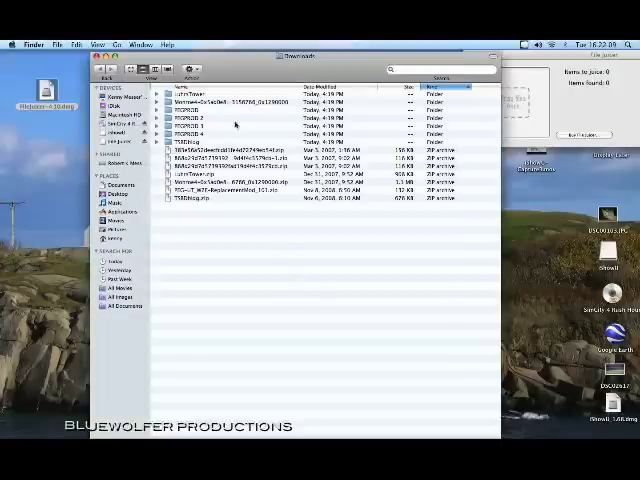
click(190, 142)
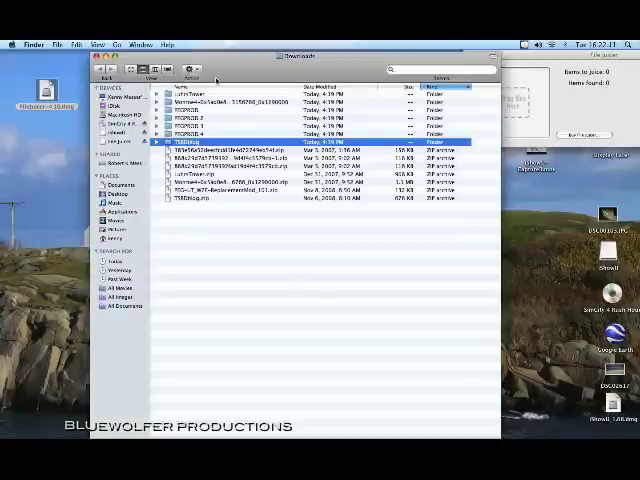
shift+click(190, 95)
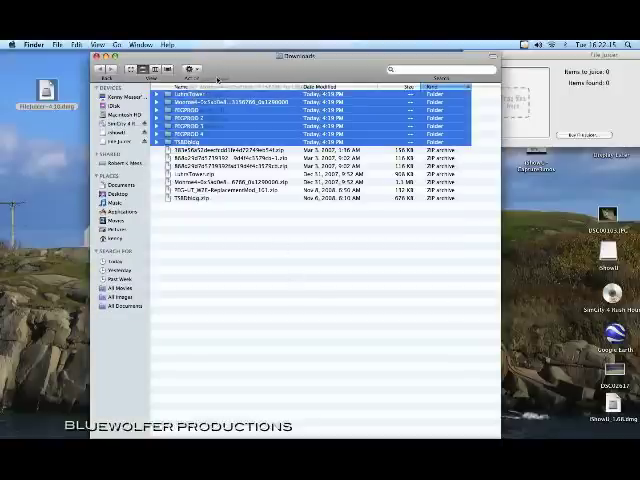
drag(388, 120, 525, 80)
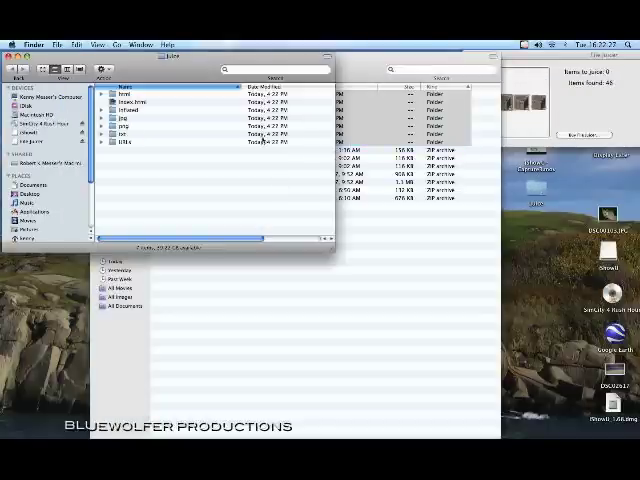
Close the Juice results window and clear the Downloads selection
click(8, 57)
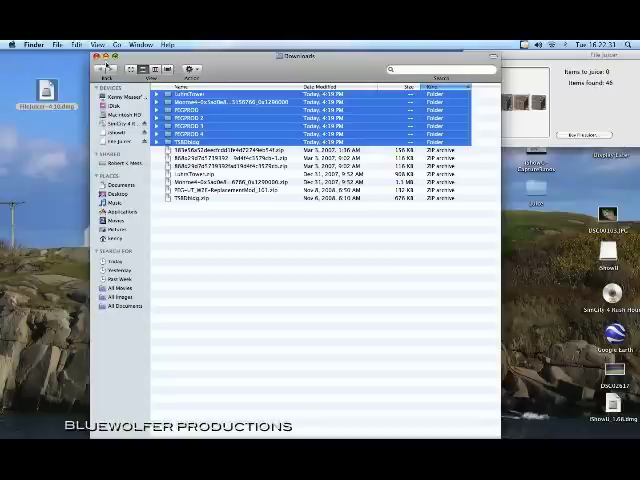
click(256, 222)
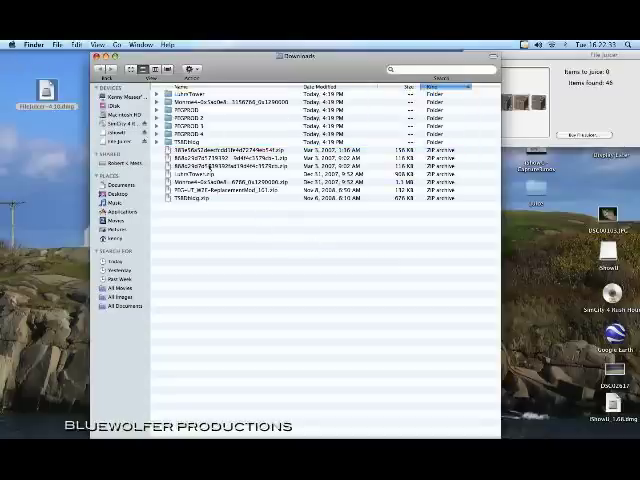
click(201, 199)
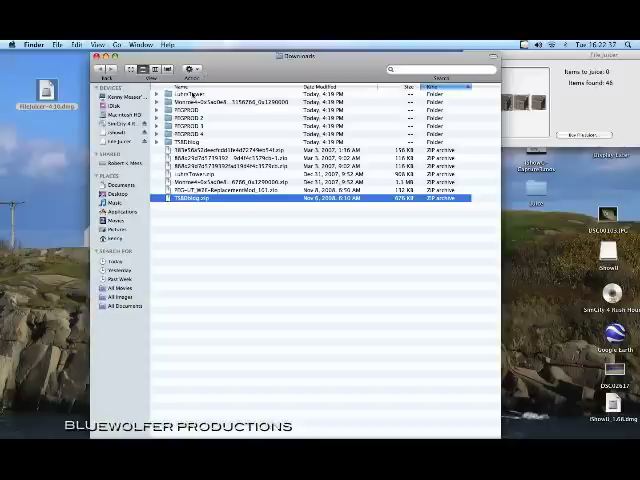
Select all fourteen items in Downloads and copy them
key(super+a)
right_click(189, 95)
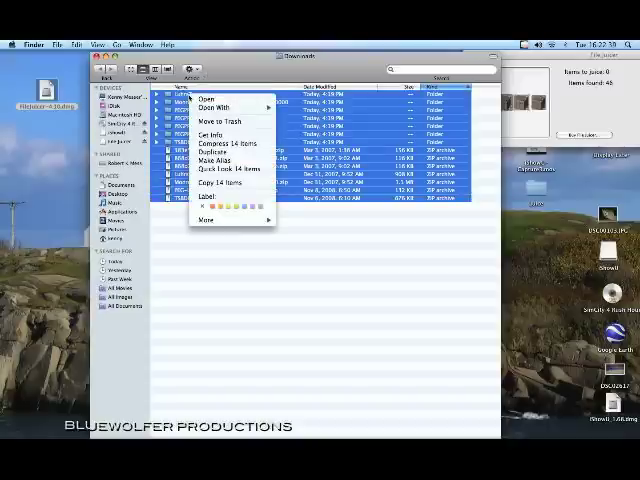
click(218, 183)
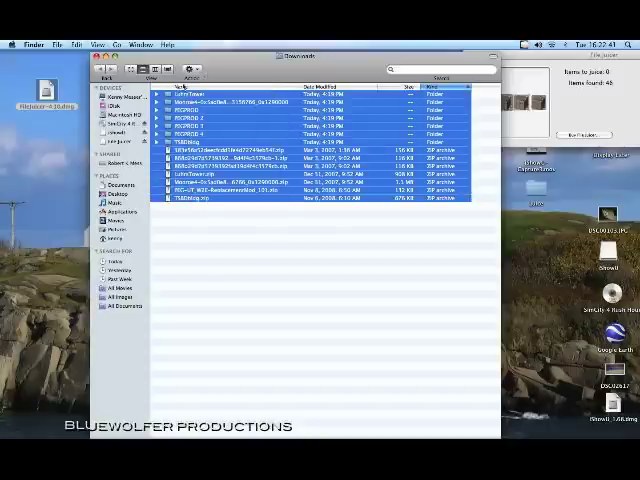
click(171, 226)
right_click(182, 198)
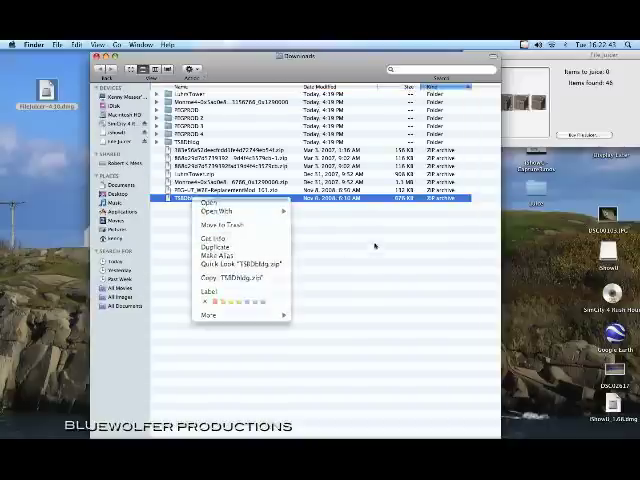
click(330, 260)
right_click(438, 200)
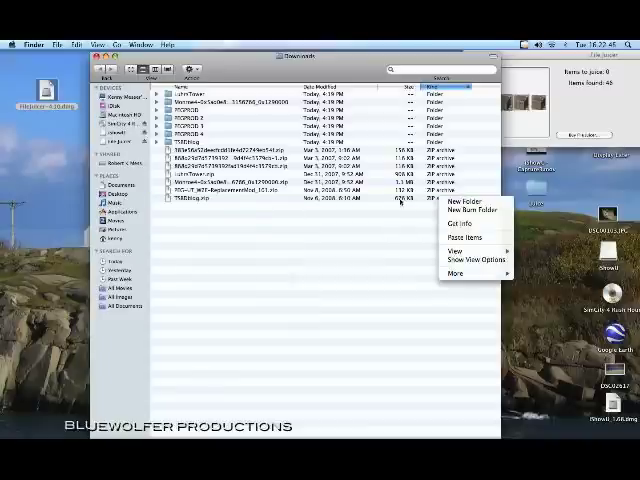
click(202, 190)
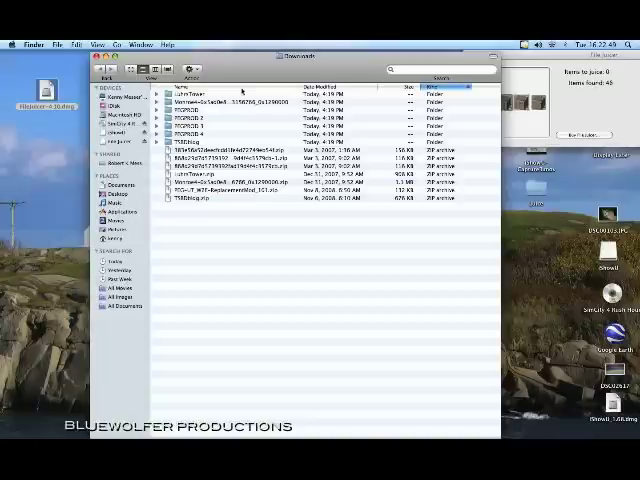
Paste the fourteen copied items into Documents > SimCity 4 > Plugins
click(120, 185)
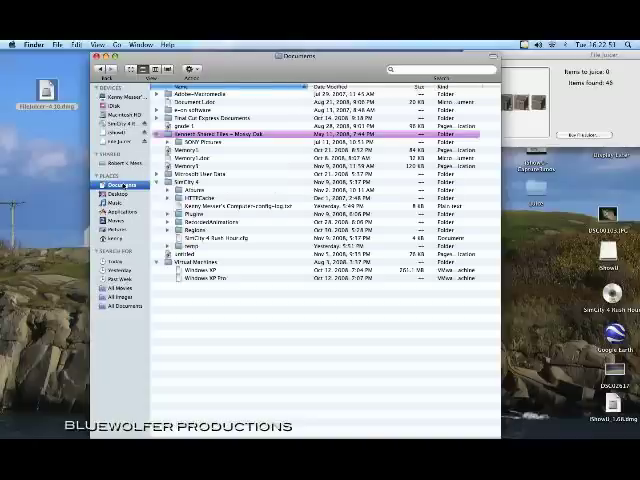
click(192, 214)
double_click(192, 214)
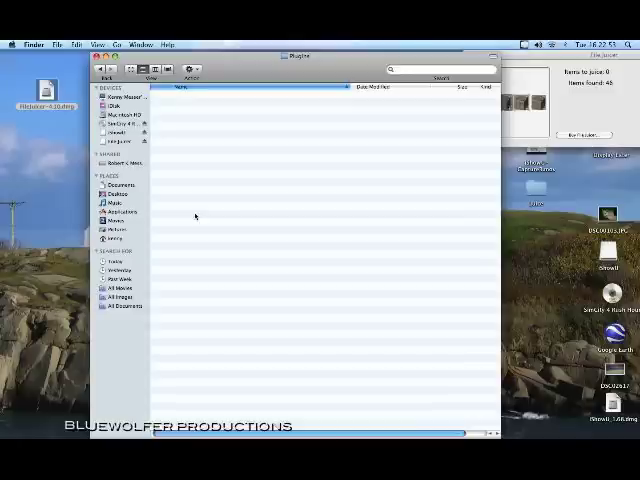
right_click(196, 100)
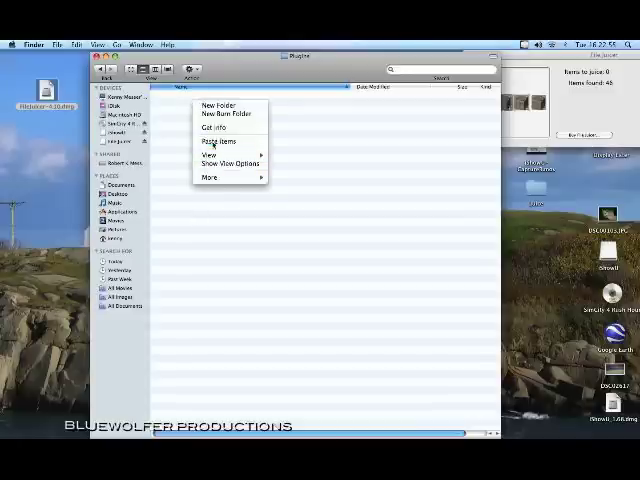
click(212, 141)
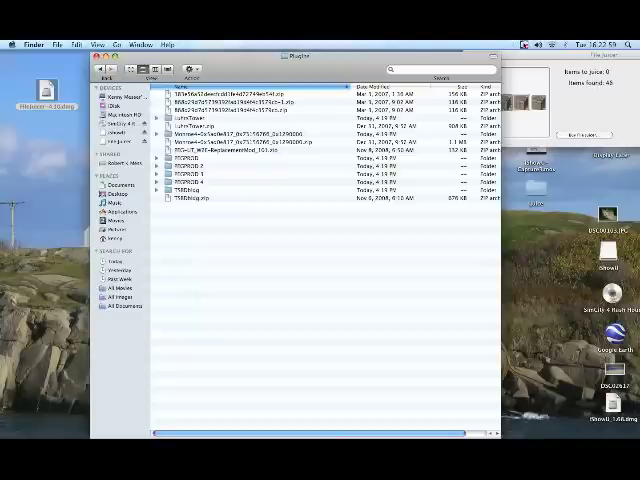
click(523, 44)
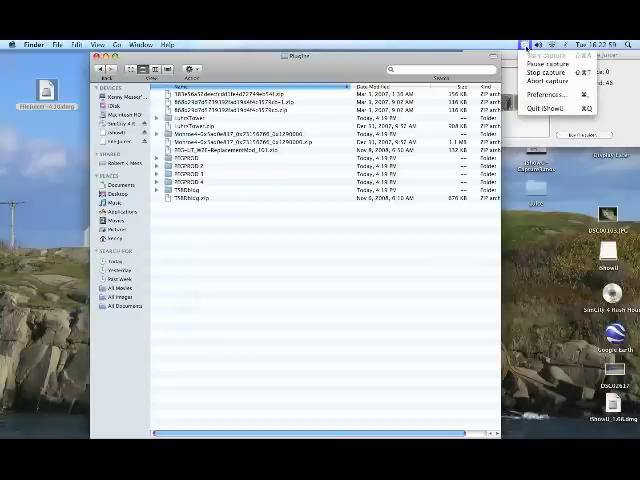